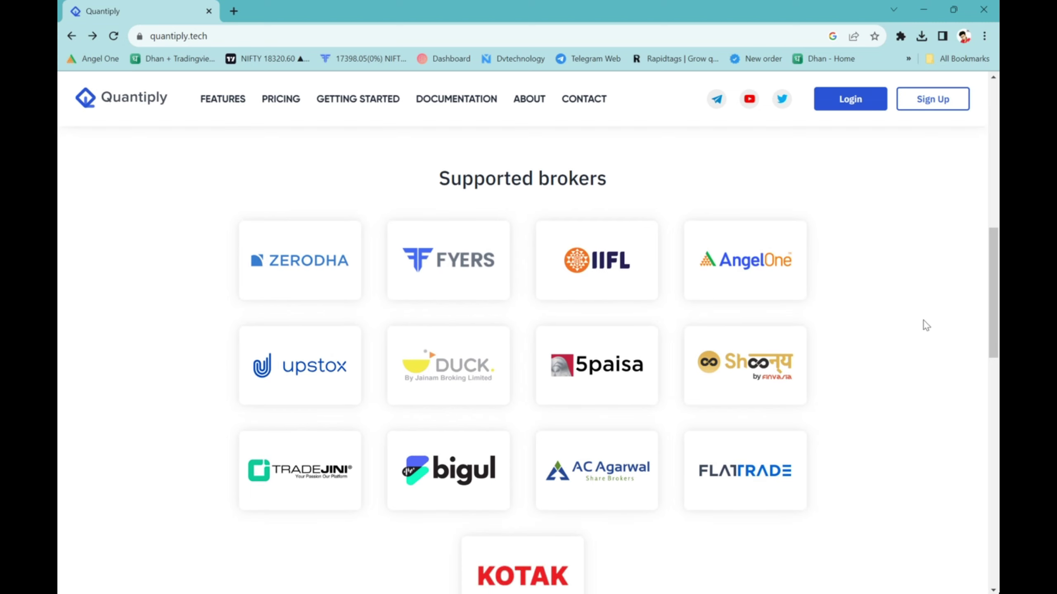
Step: Log in to Quantiply and open the subscription renewal page to review the available plans
scroll(926, 325, "down", 2)
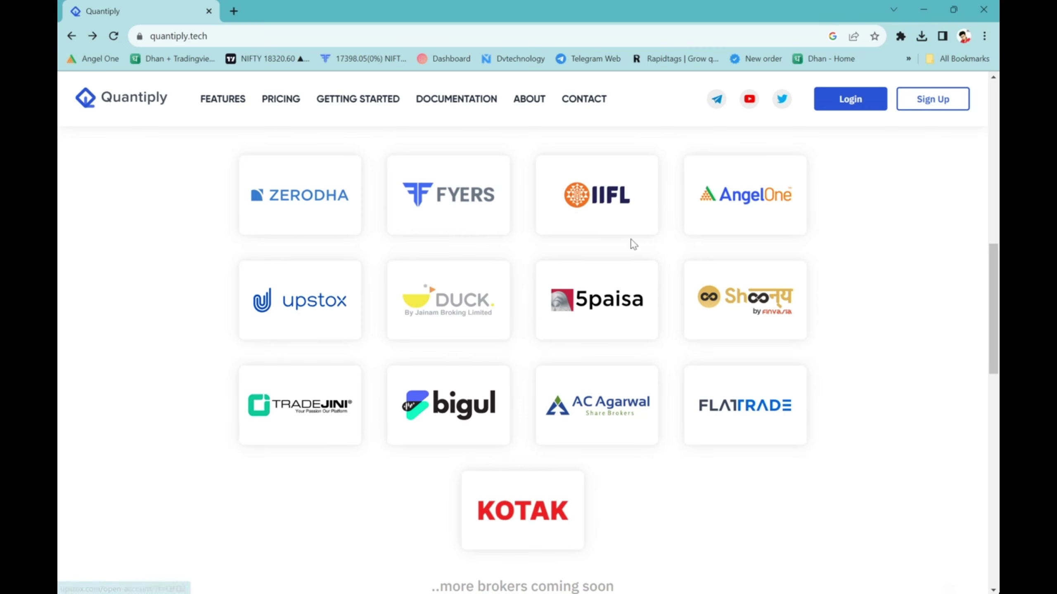
scroll(845, 377, "up", 15)
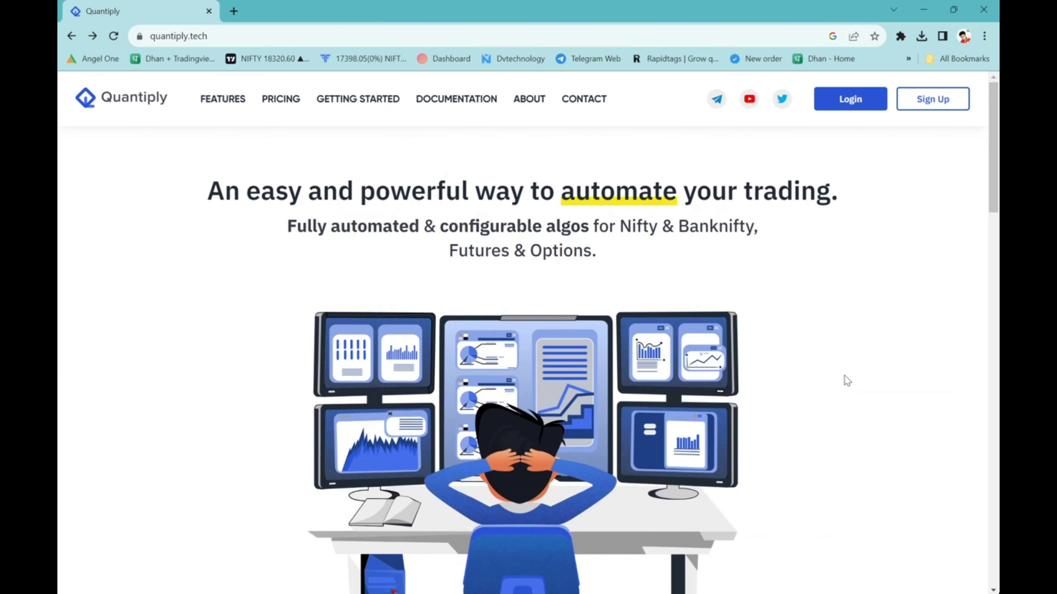
left_click(859, 103)
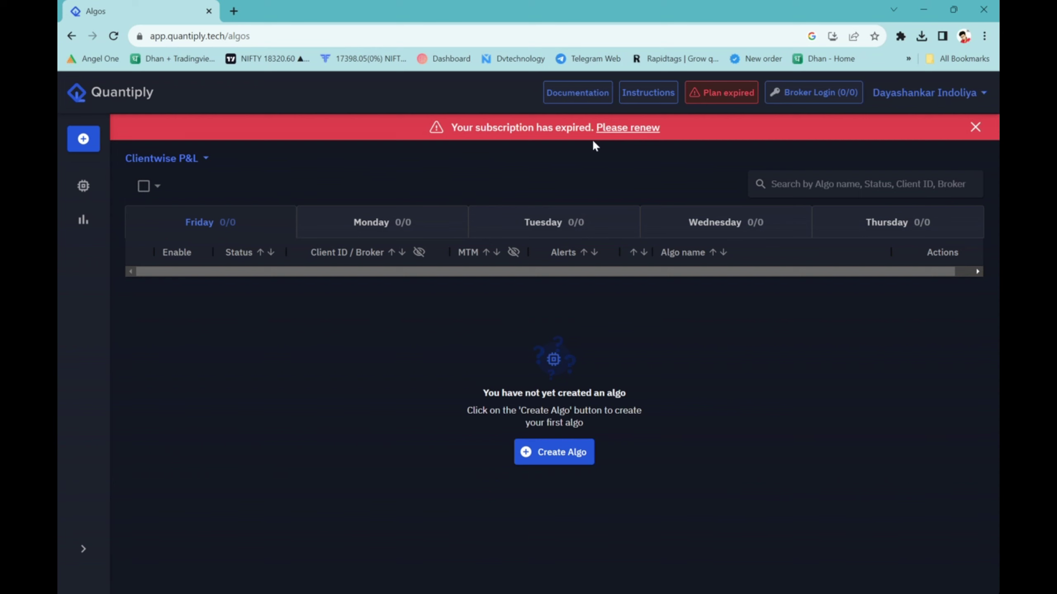
left_click(632, 132)
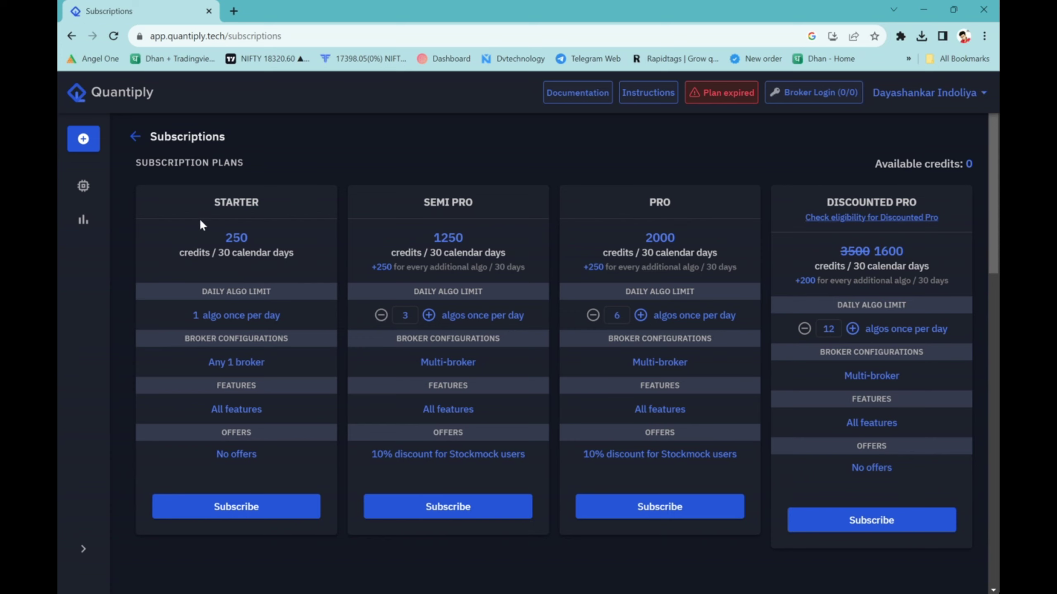
Step: Start creating a new algo and name it CALL BUYER
left_click(76, 141)
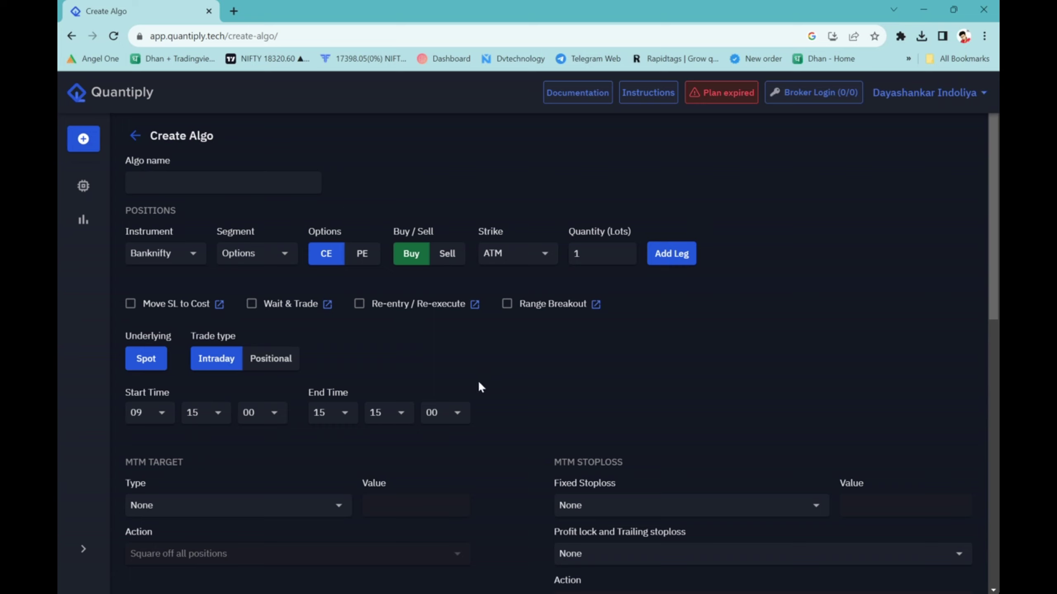
left_click(255, 184)
type("CALL BUYER")
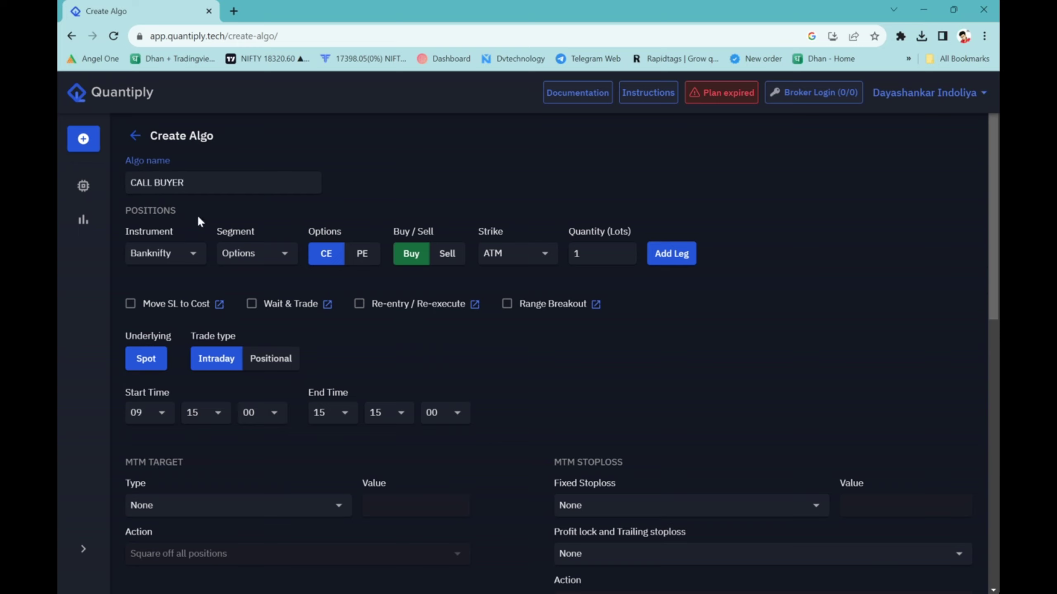
Step: Add a Banknifty options leg that buys 1 lot of CE at strike ITM 1
left_click(186, 261)
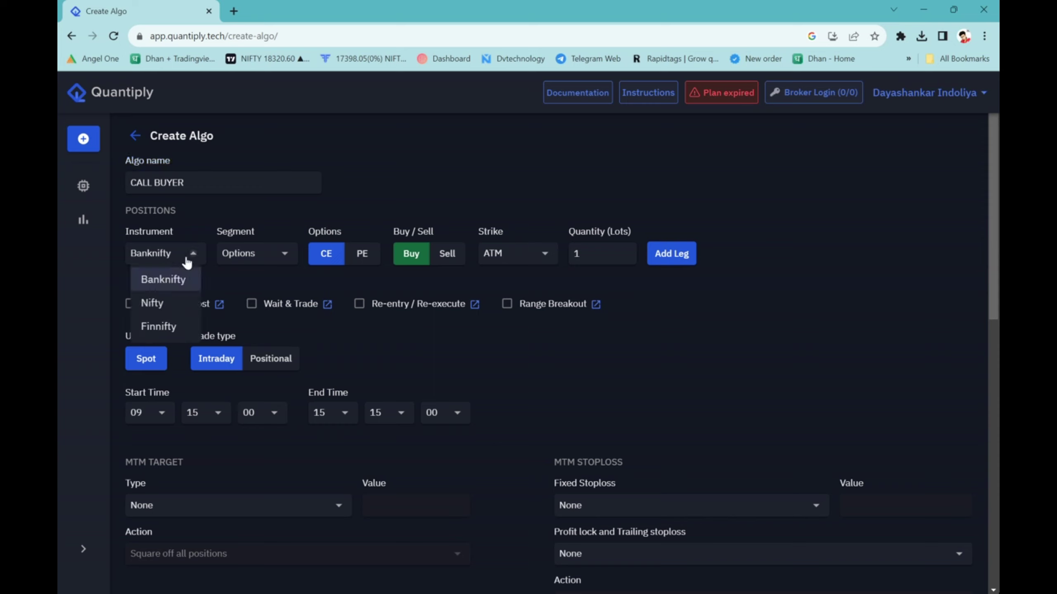
left_click(187, 262)
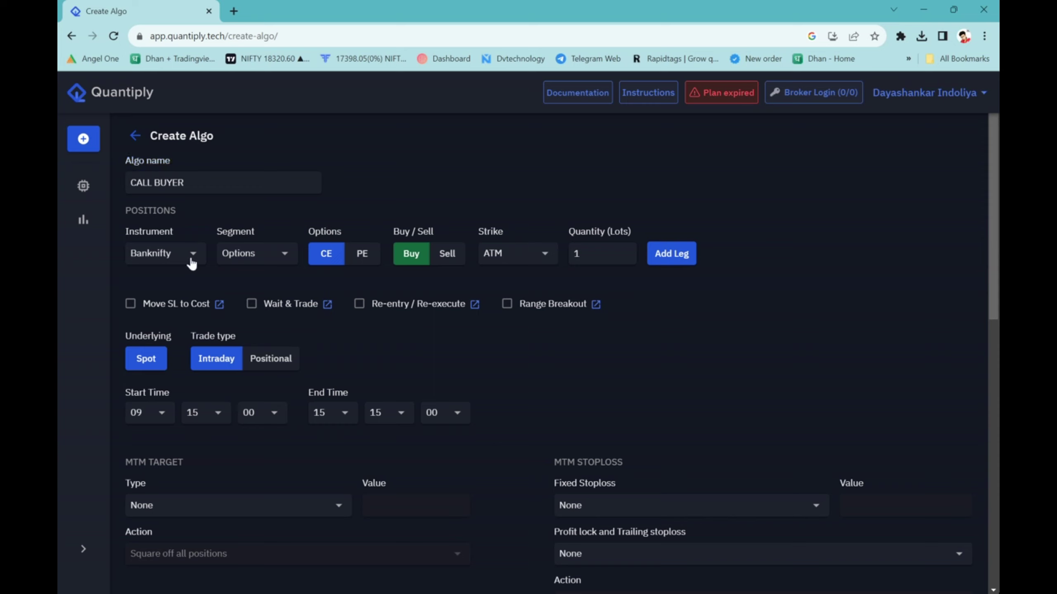
left_click(191, 260)
left_click(179, 260)
left_click(227, 255)
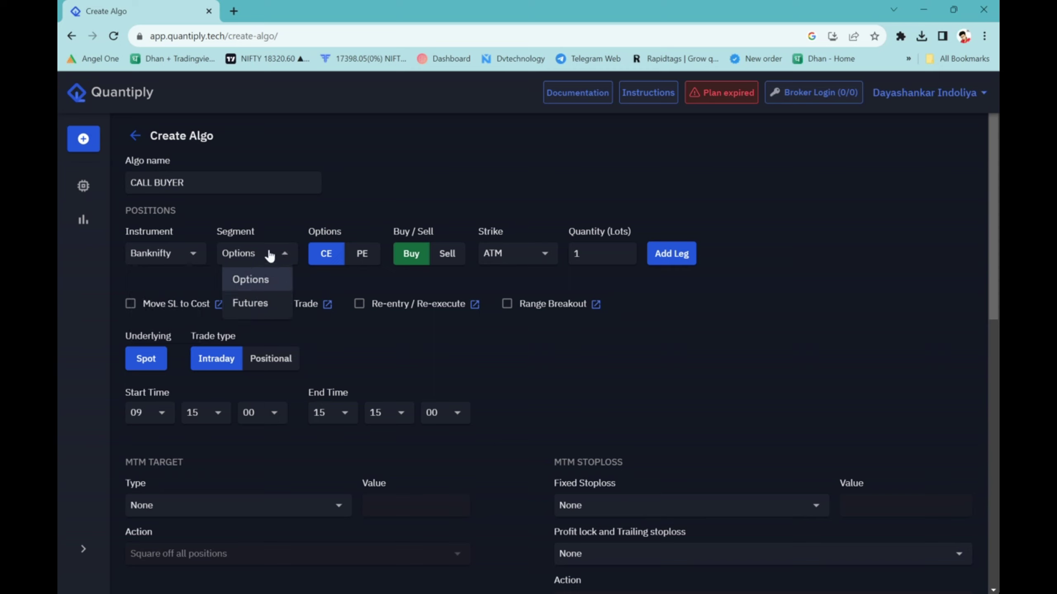
left_click(317, 285)
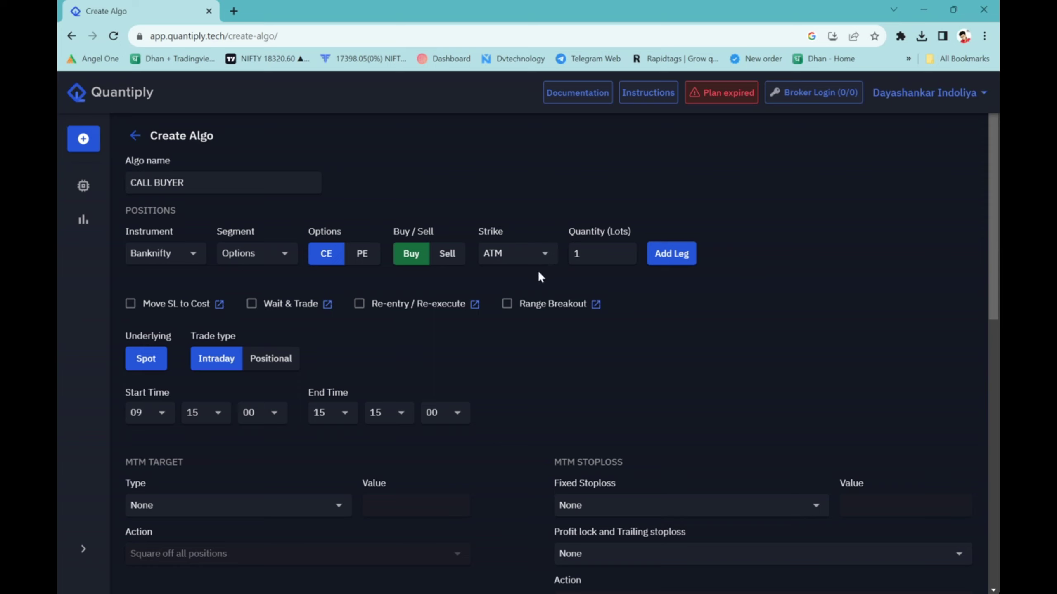
left_click(543, 254)
scroll(514, 395, "down", 3)
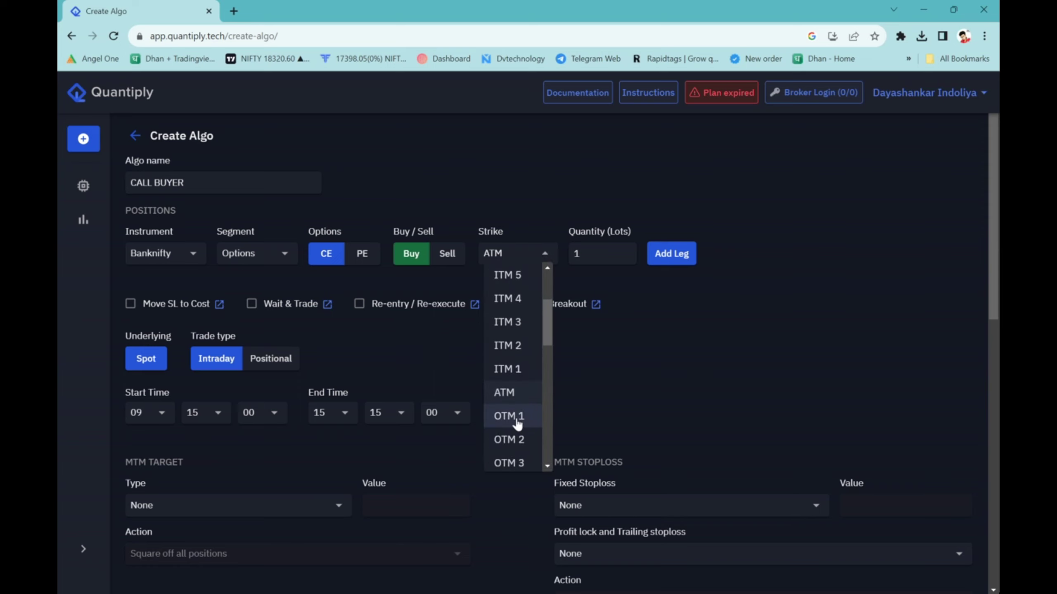
left_click(508, 369)
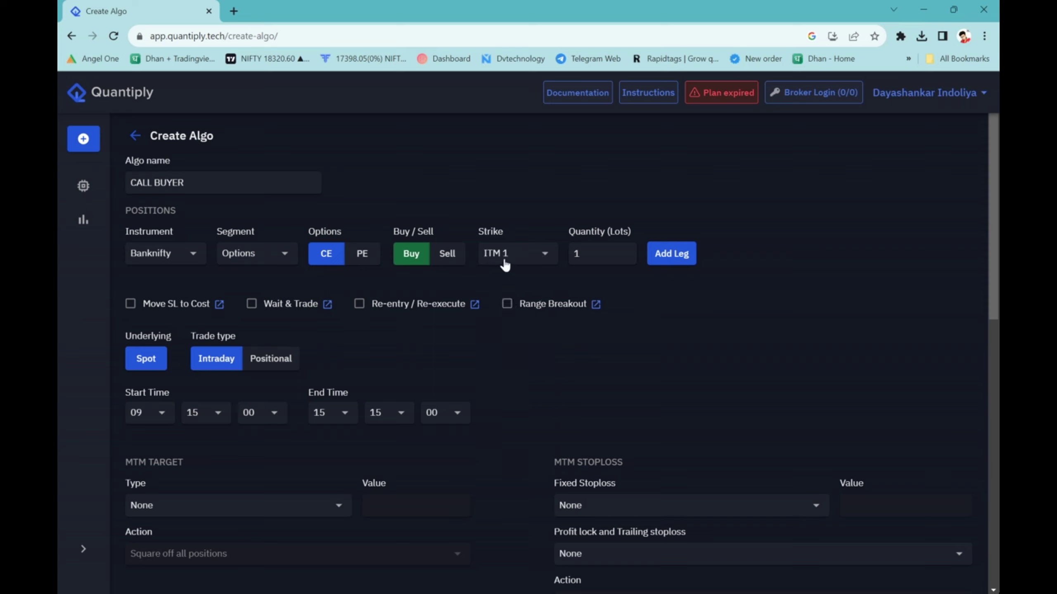
left_click(672, 255)
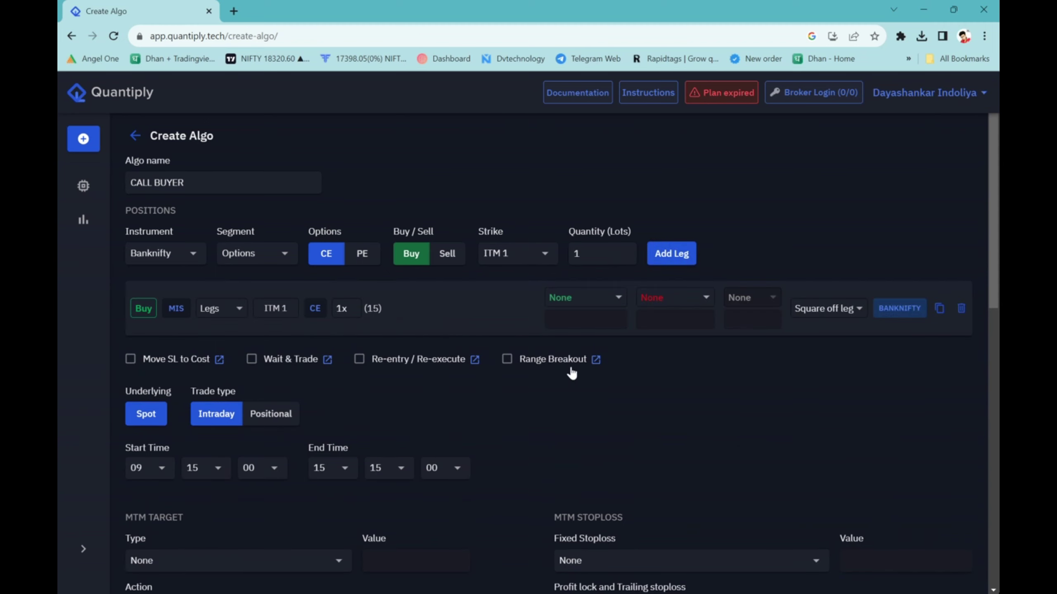
Step: Set the leg's target to 20% and its stoploss to 10%, both as percentages
left_click(578, 298)
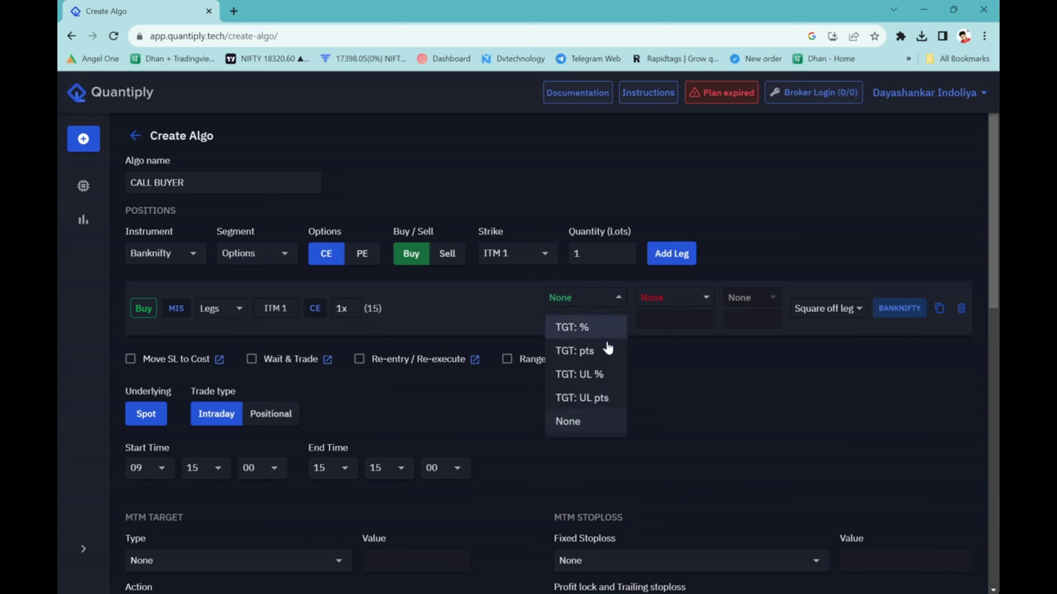
left_click(596, 329)
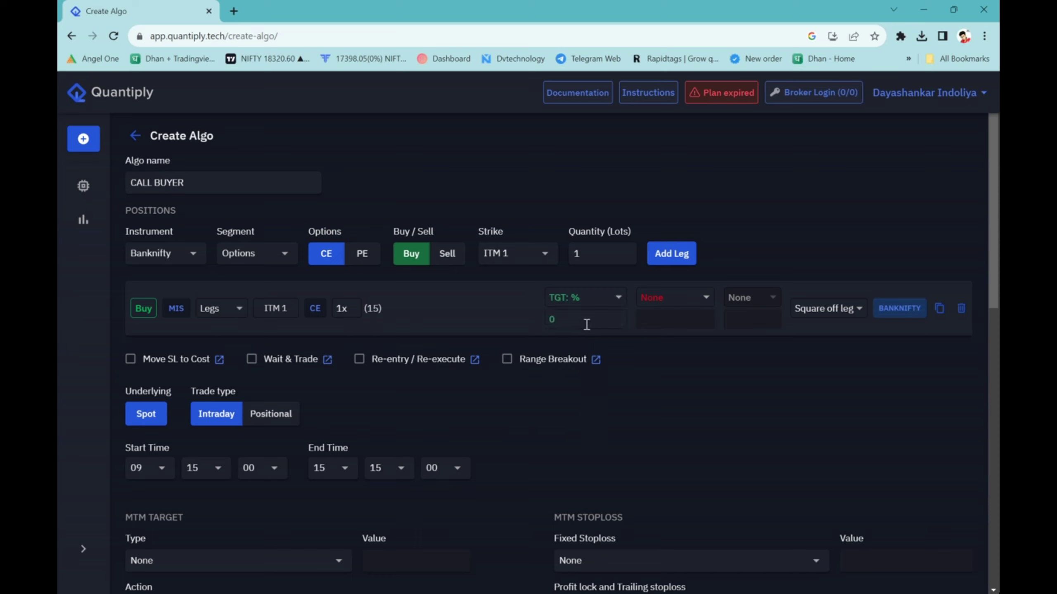
type("20")
left_click(665, 298)
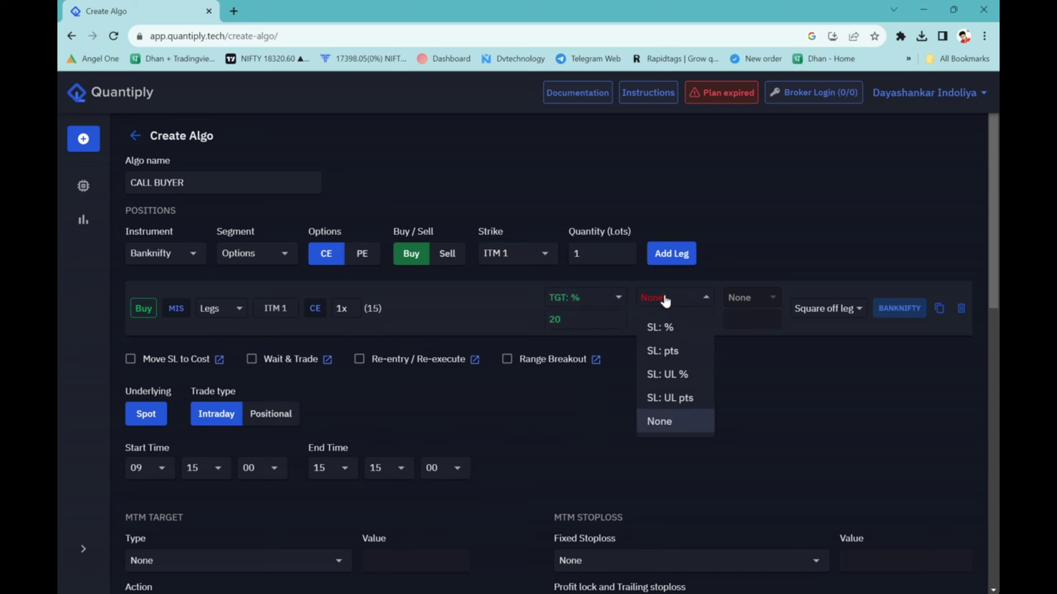
left_click(667, 328)
type("2")
key("BackSpace")
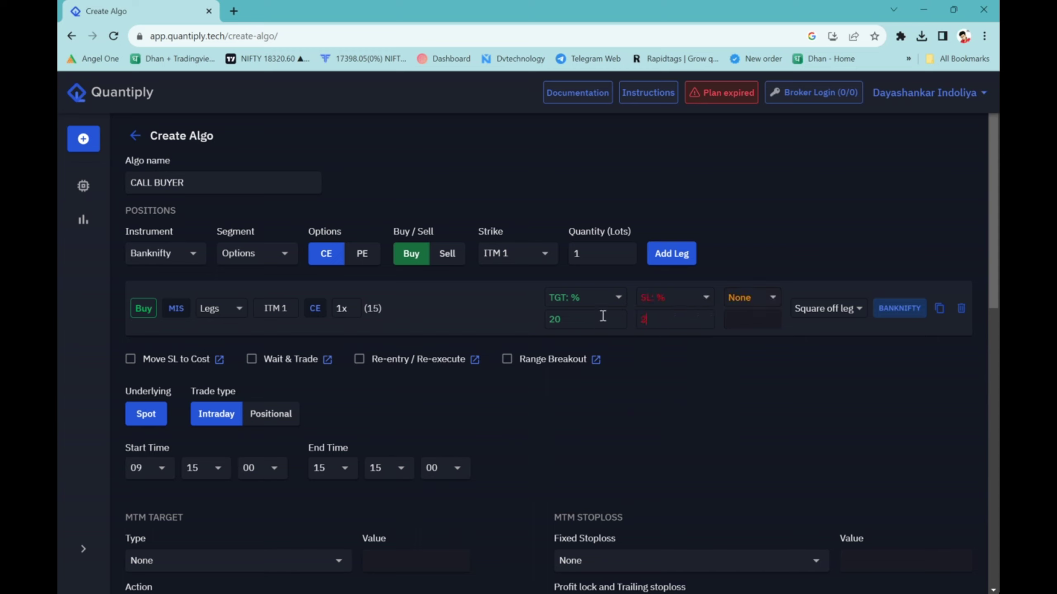
type("10")
Step: Configure and save the leg's trailing stoploss so that a 10% instrument move shifts the stoploss by 5%
left_click(761, 297)
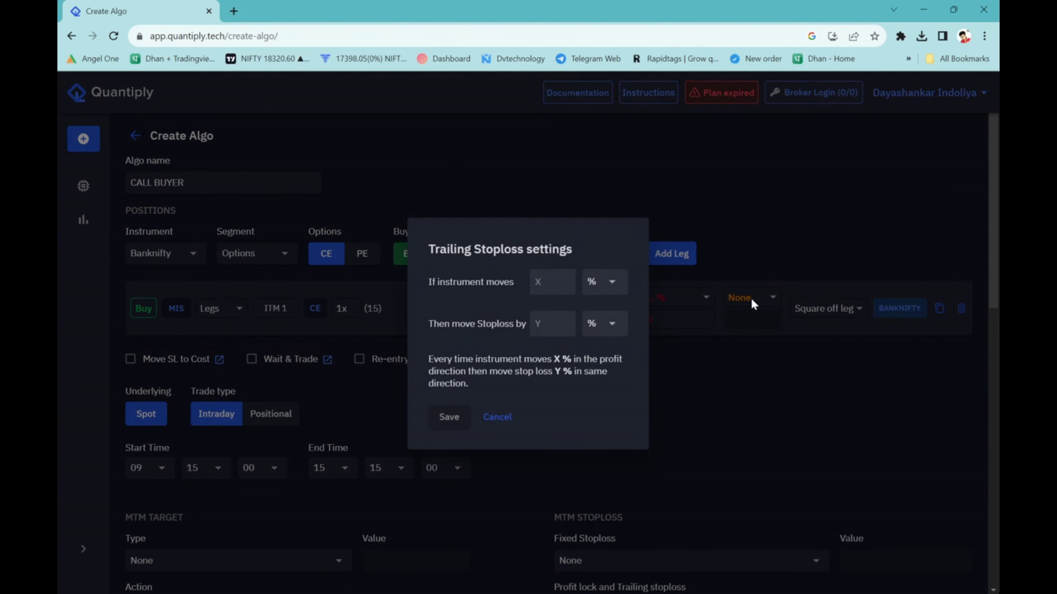
left_click(540, 282)
left_click(610, 283)
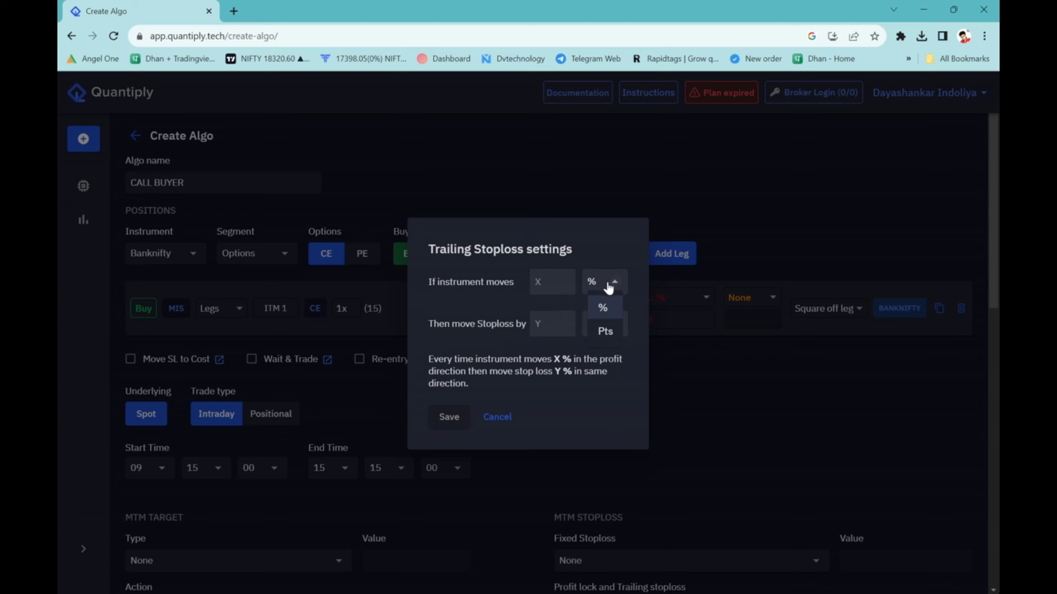
left_click(552, 290)
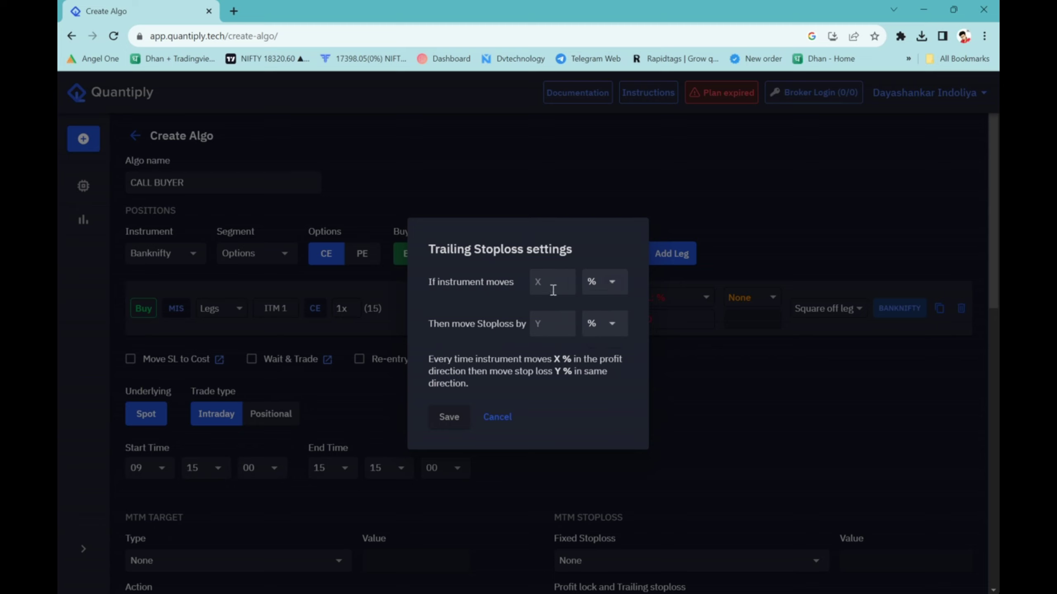
type("10")
left_click(556, 319)
type("5")
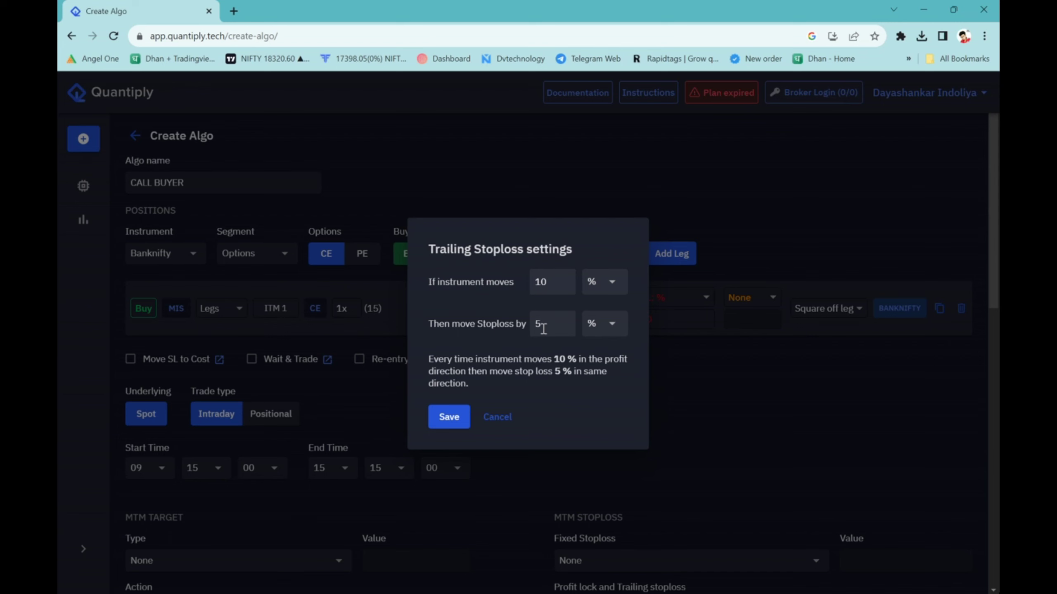
left_click(449, 415)
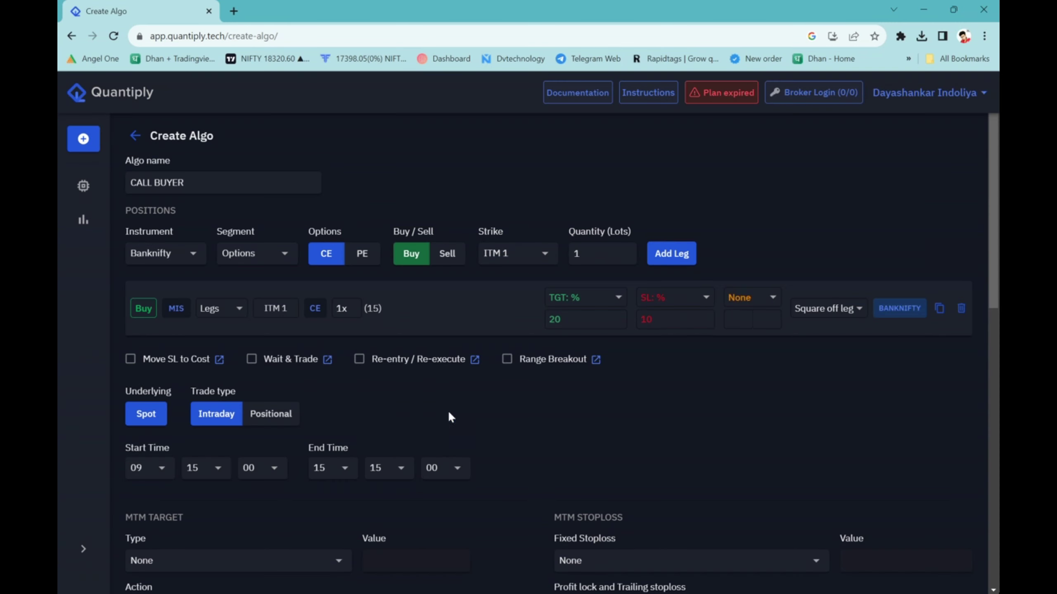
Step: Examine the algo's leg settings, start and end times, MTM target and stoploss, and premium matching options
scroll(819, 369, "down", 1)
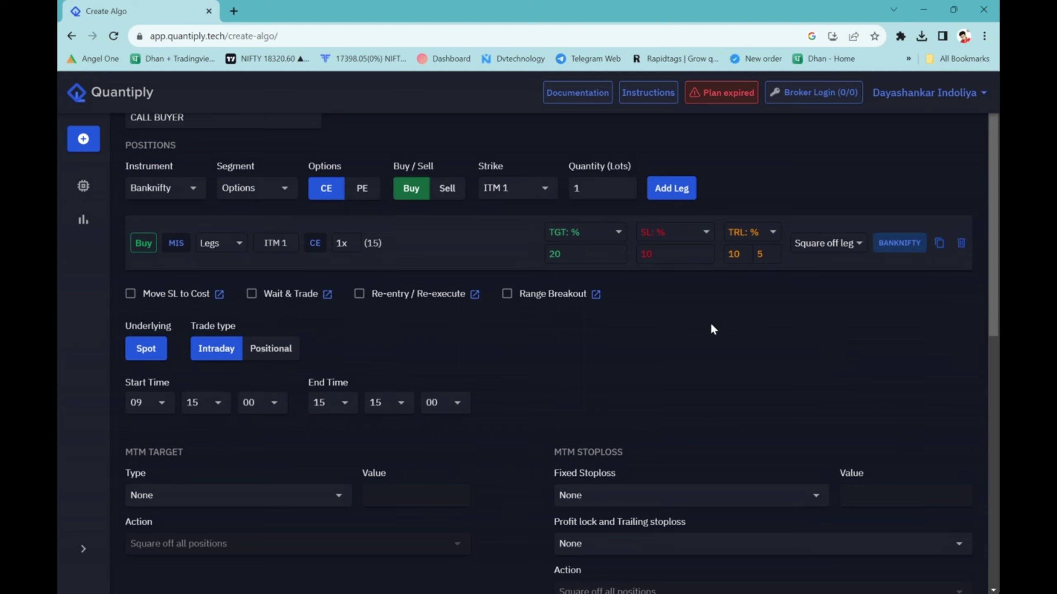
scroll(692, 343, "down", 1)
scroll(693, 344, "up", 1)
scroll(554, 364, "down", 2)
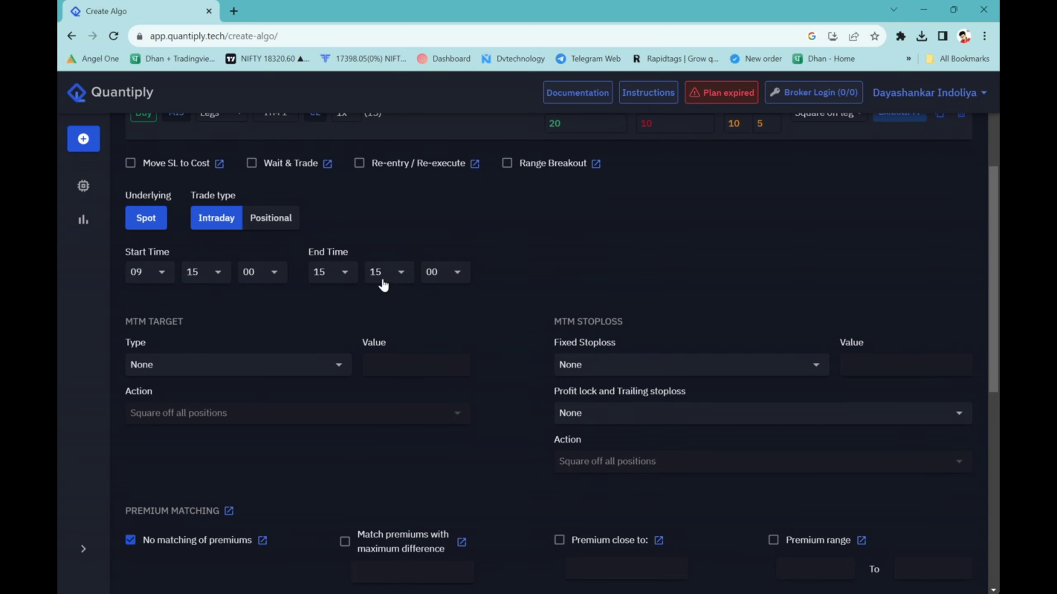
scroll(387, 312, "down", 2)
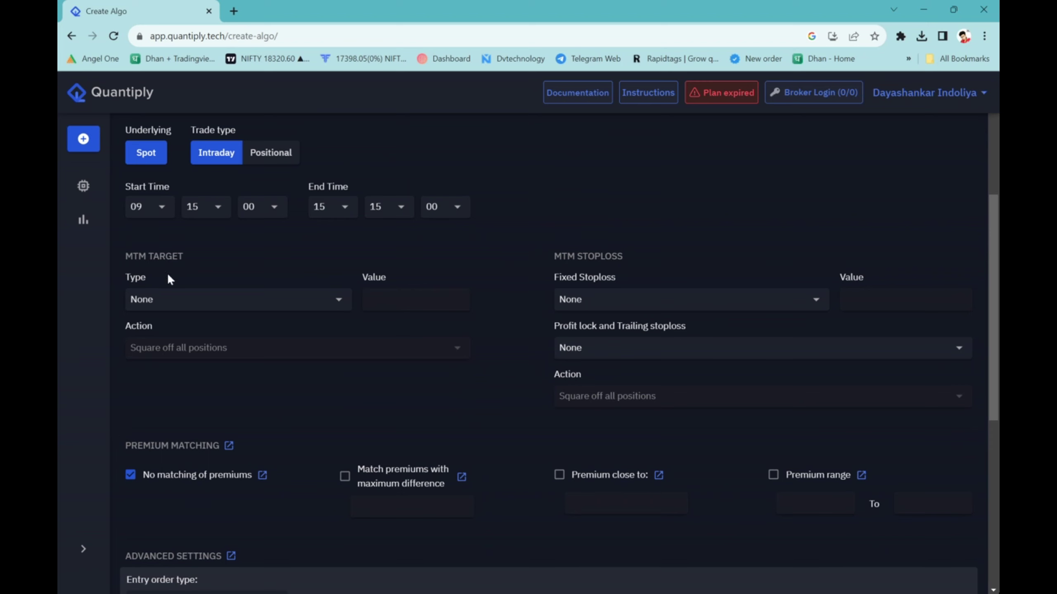
scroll(578, 303, "up", 6)
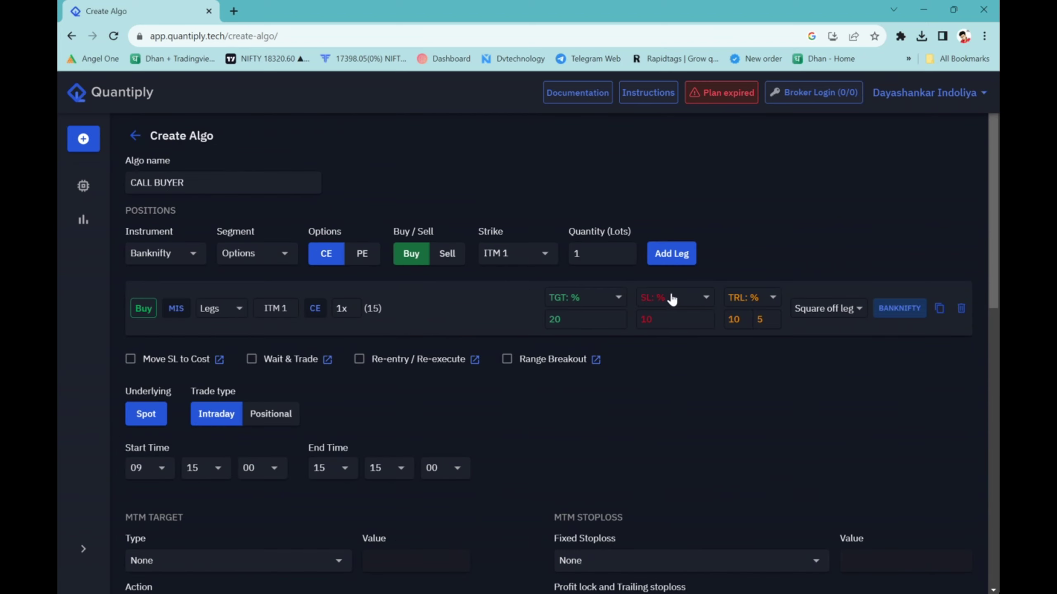
scroll(677, 498, "down", 10)
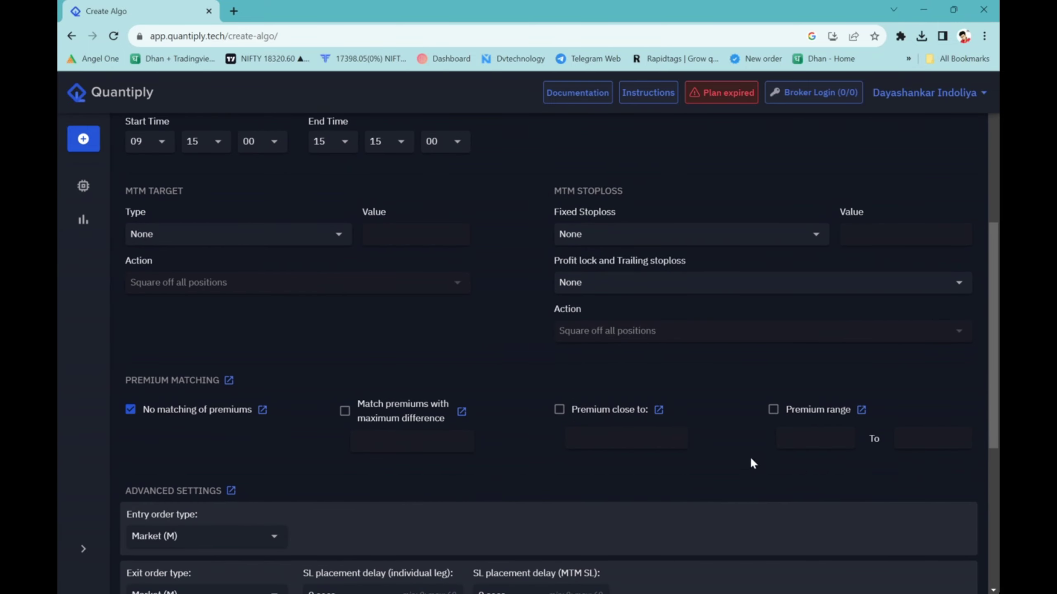
scroll(472, 276, "up", 10)
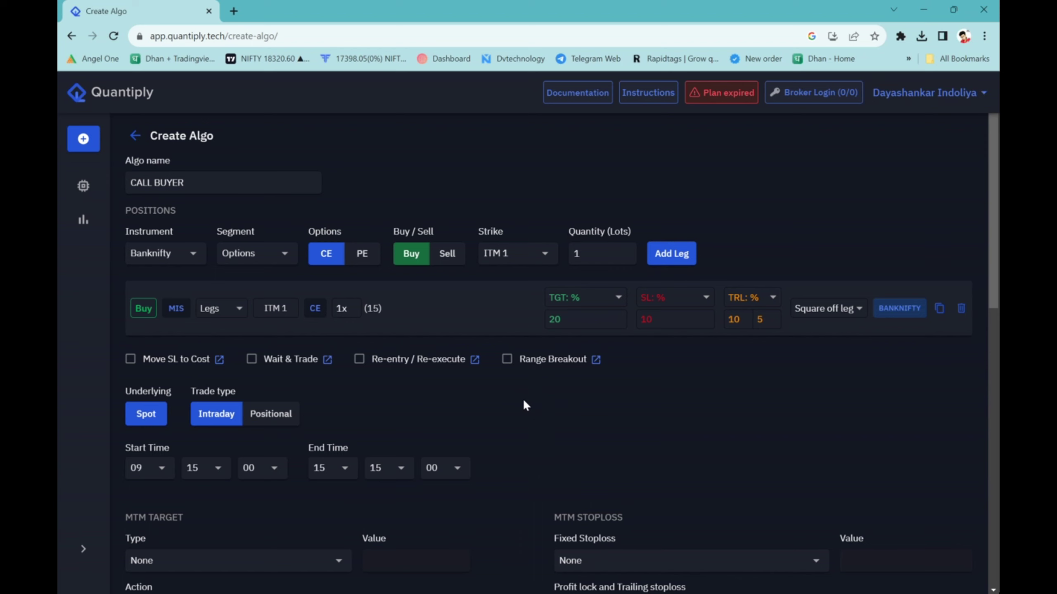
scroll(528, 398, "down", 8)
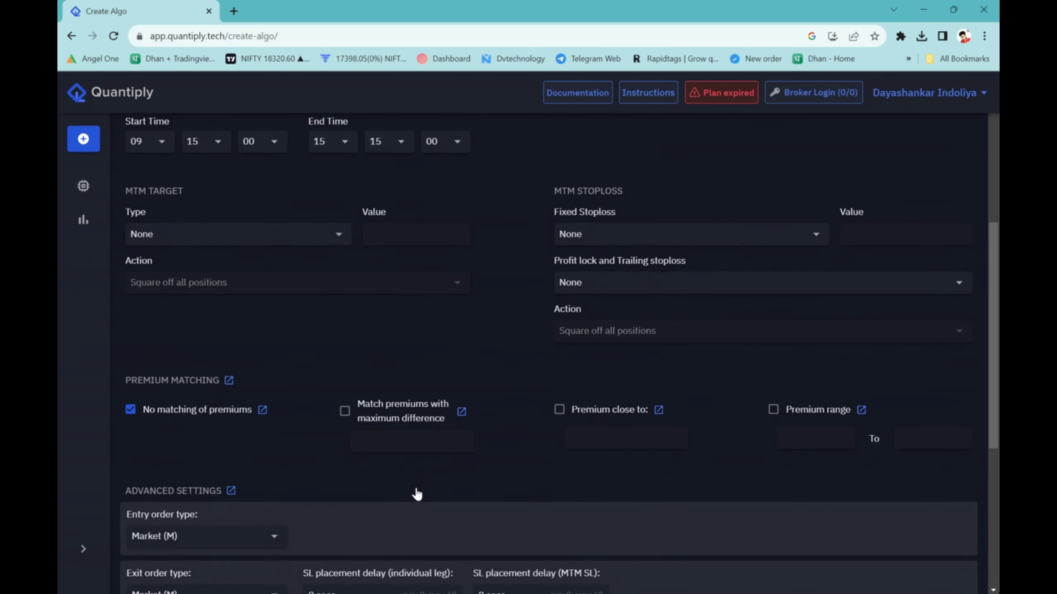
Step: Enable exiting all open positions automatically on a margin error in the advanced settings
scroll(416, 492, "down", 8)
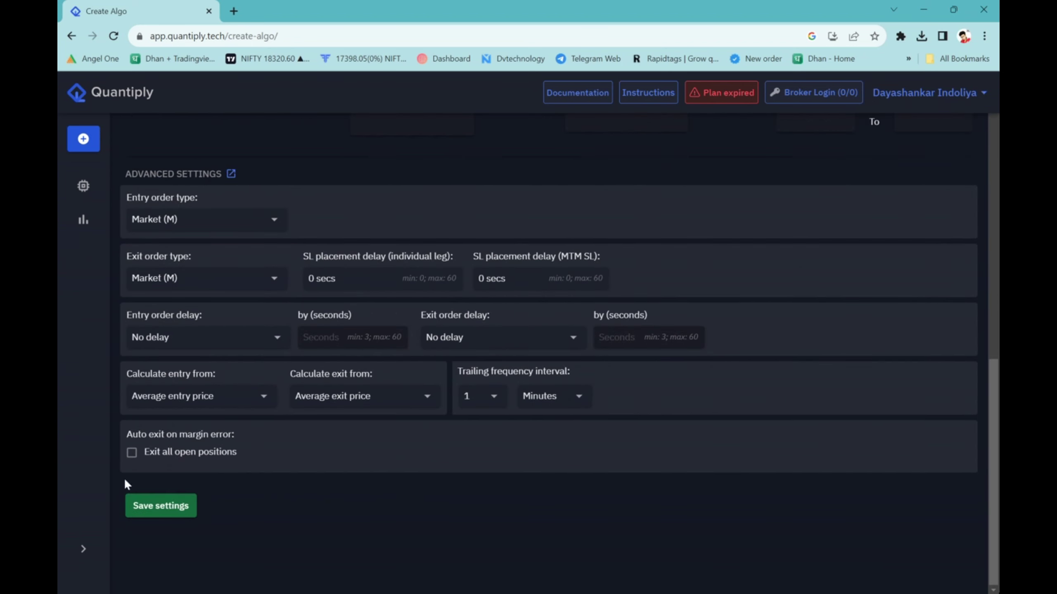
left_click(131, 454)
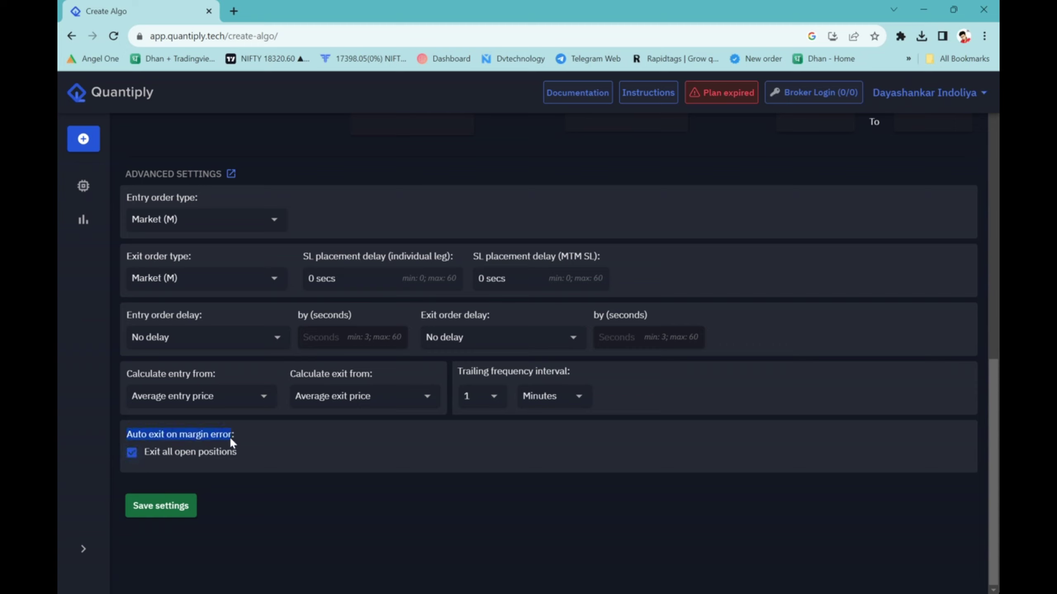
left_click(241, 439)
left_click(220, 437)
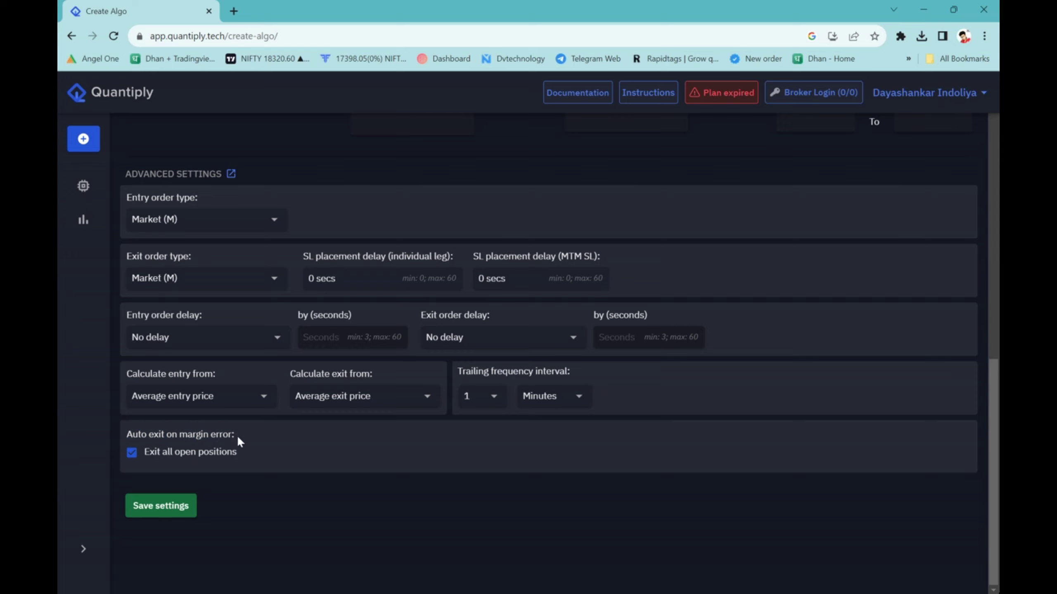
left_click_drag(174, 457, 232, 457)
left_click(234, 457)
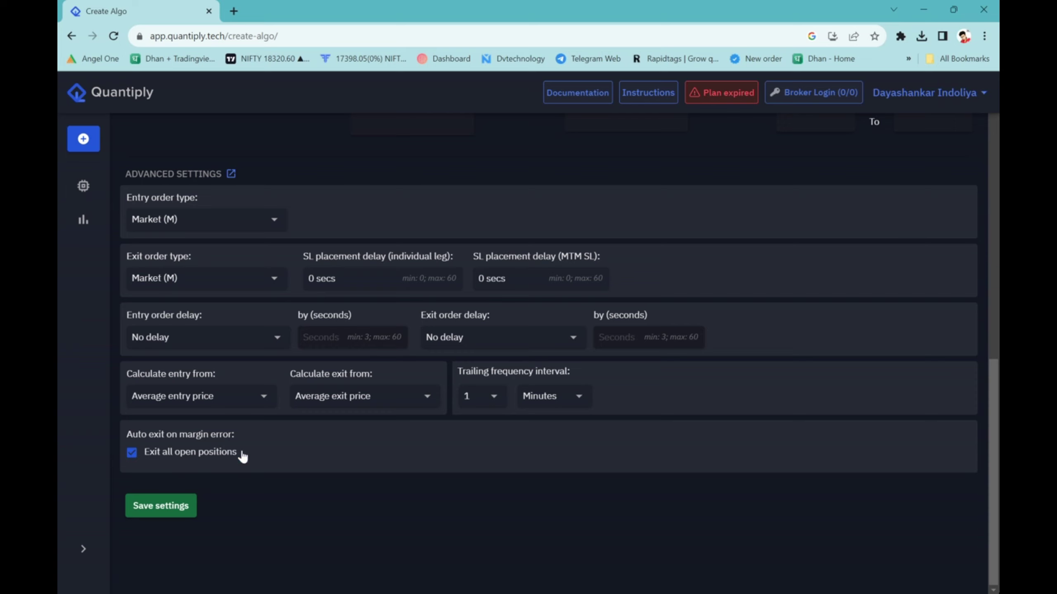
left_click(163, 457)
Step: Start saving the algo settings and select Friday, Monday, Tuesday, Wednesday and Thursday as its days
left_click(171, 513)
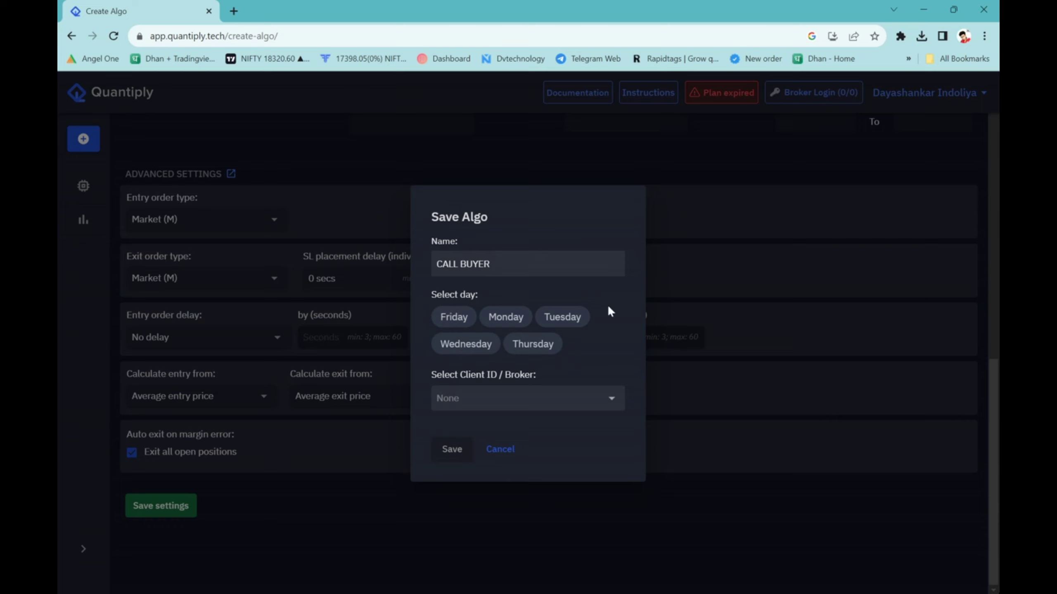
left_click(450, 319)
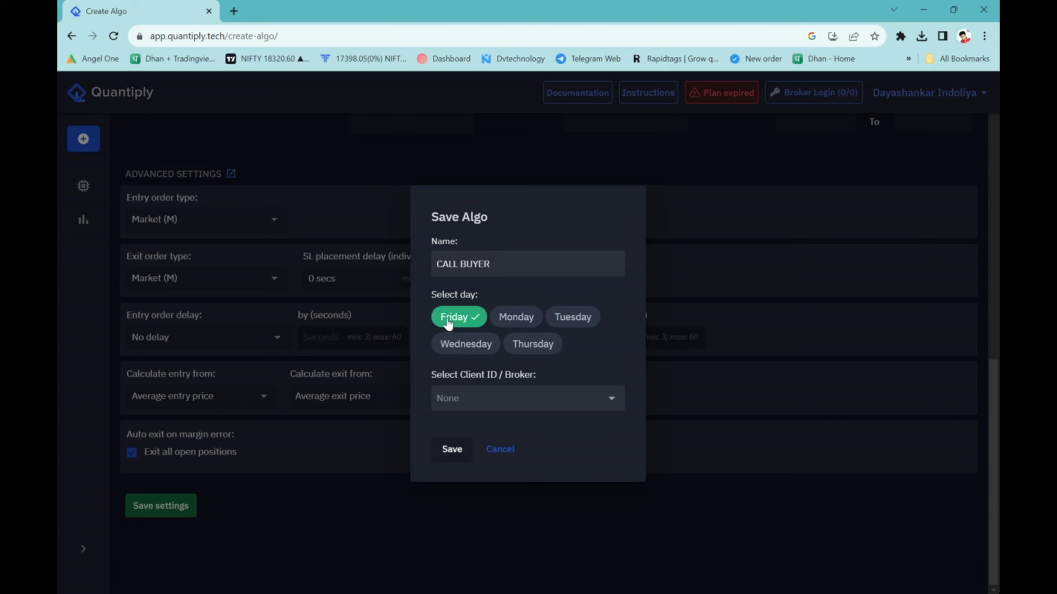
left_click(510, 321)
left_click(568, 320)
left_click(486, 348)
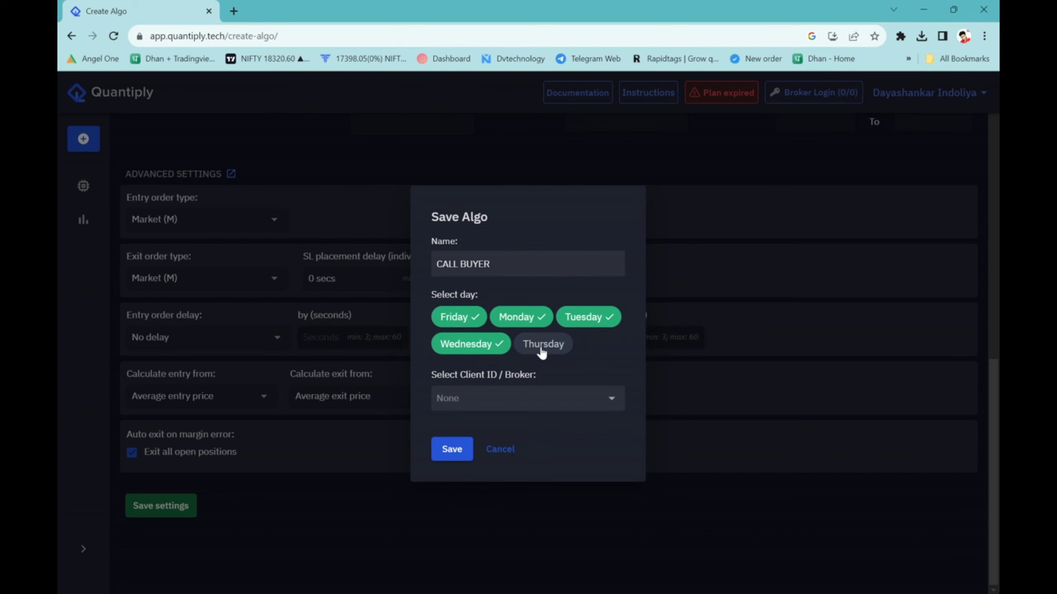
left_click(541, 352)
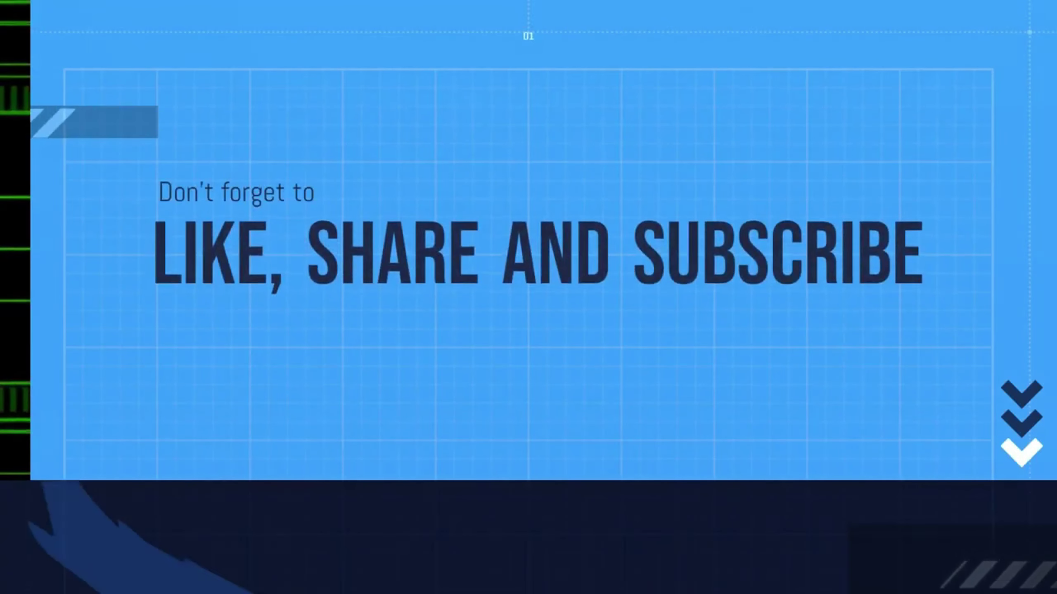